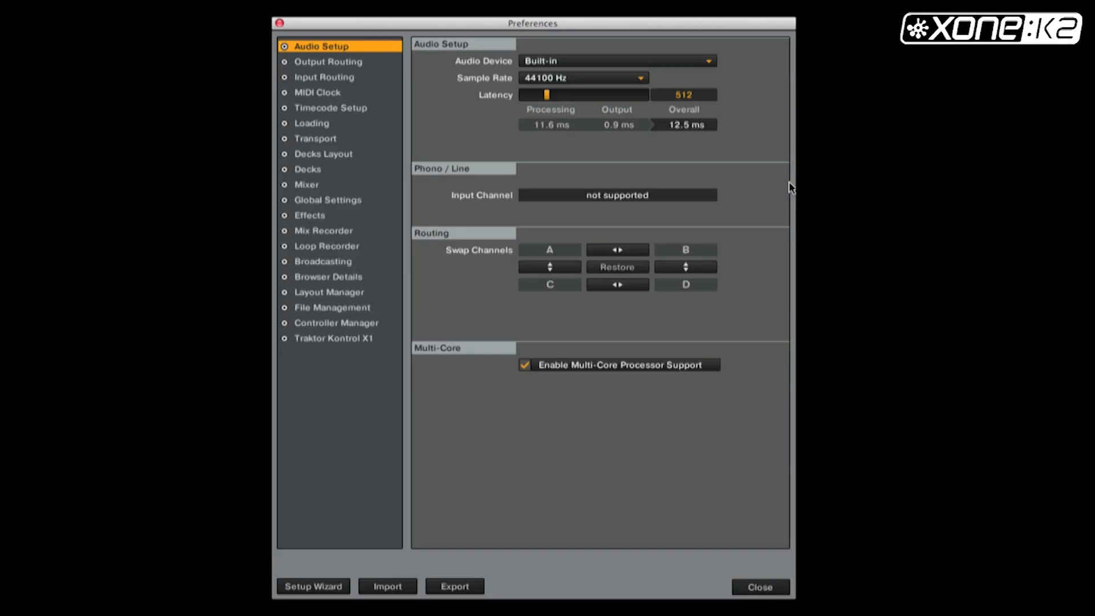
- Select XONE:K2 as Traktor's audio device and show the Output Routing settings
left_click(709, 61)
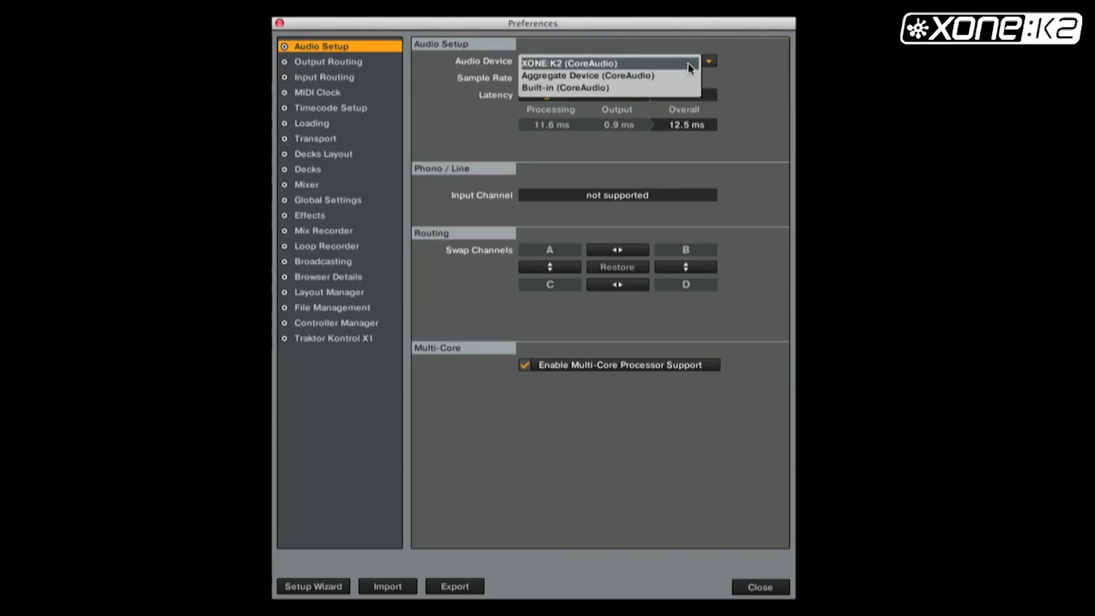
left_click(618, 64)
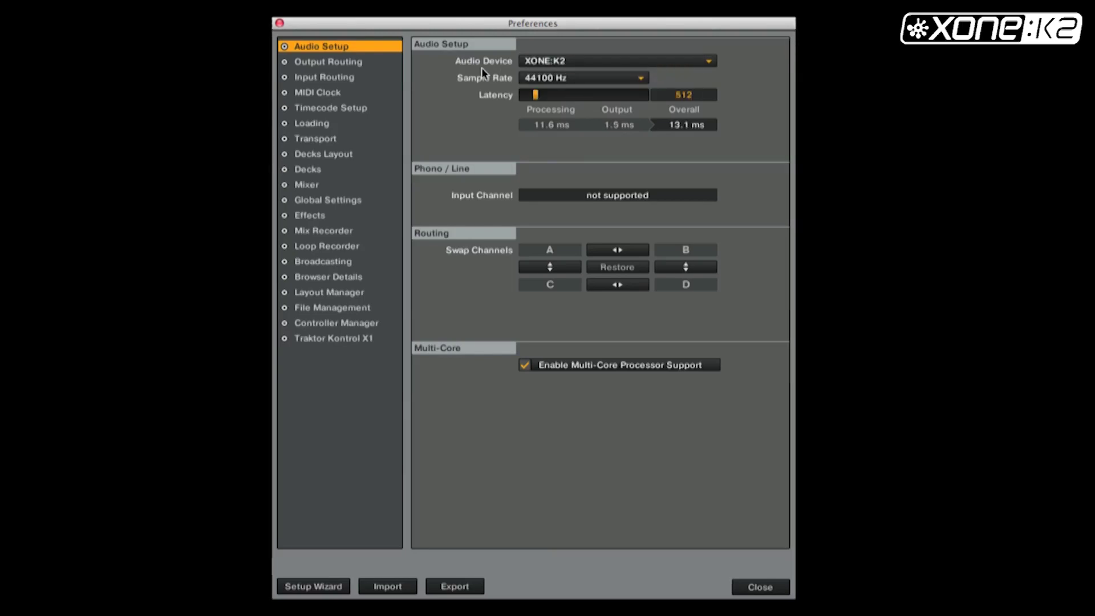
left_click(348, 63)
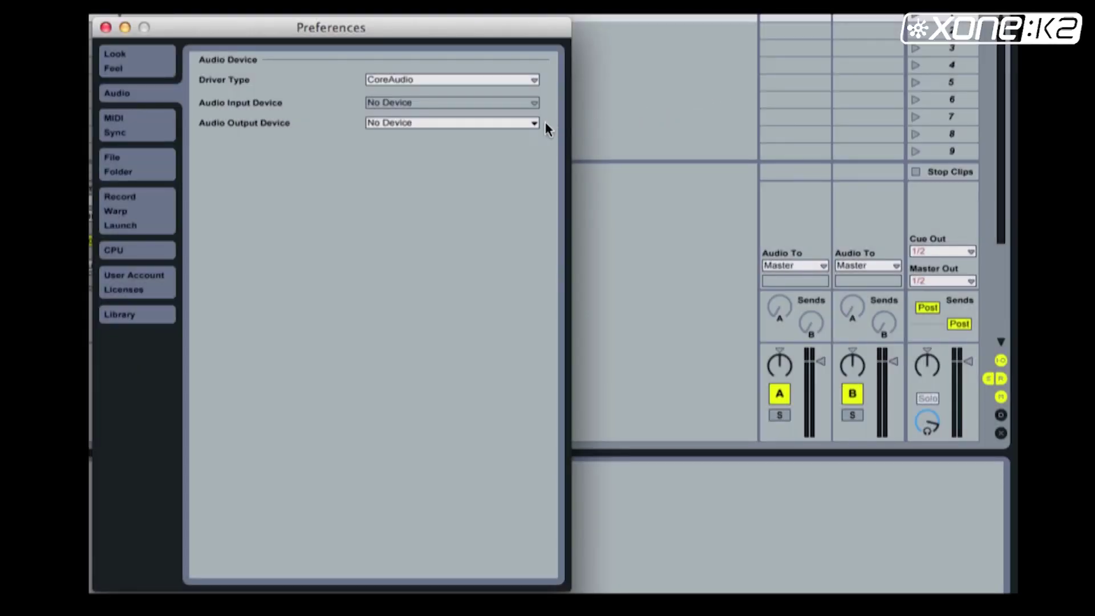
- Set Live's Audio Output Device to XONE:K2 and confirm the 1/2 stereo output configuration
left_click(529, 125)
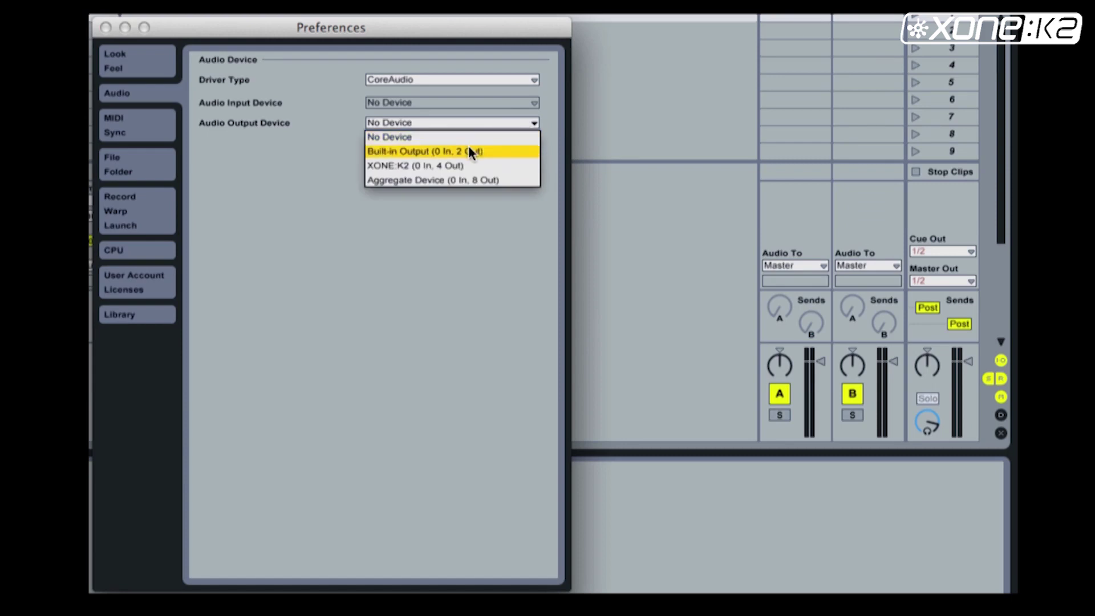
left_click(457, 164)
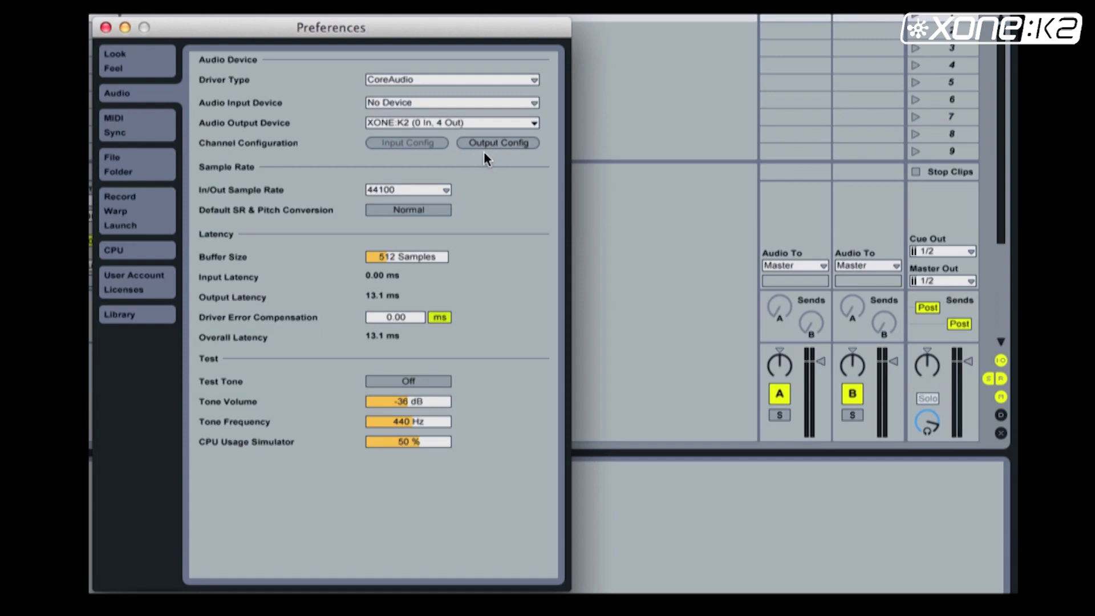
left_click(501, 142)
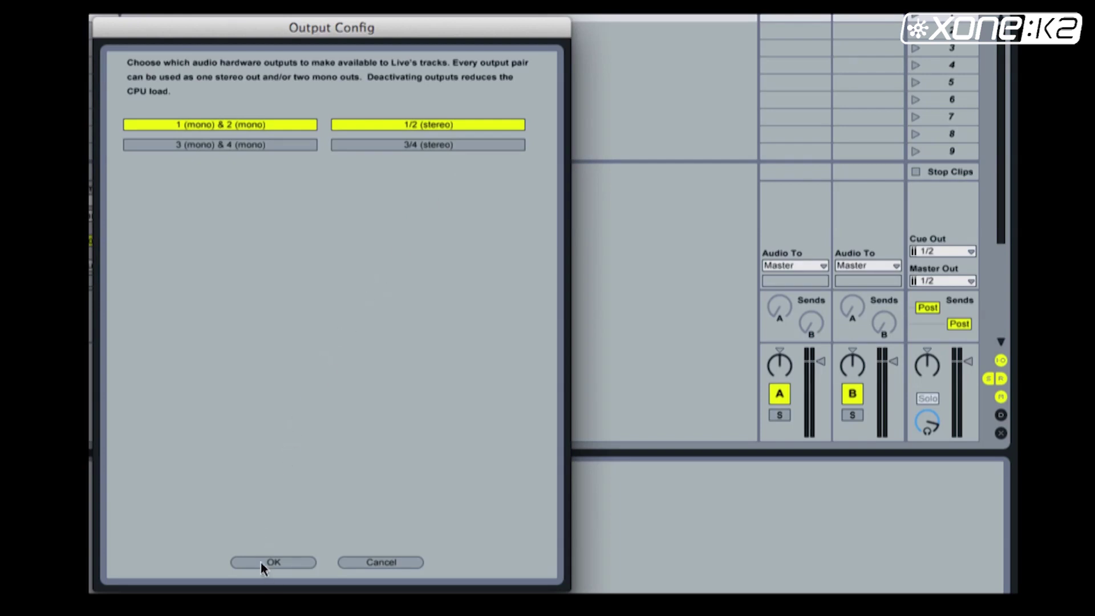
left_click(288, 566)
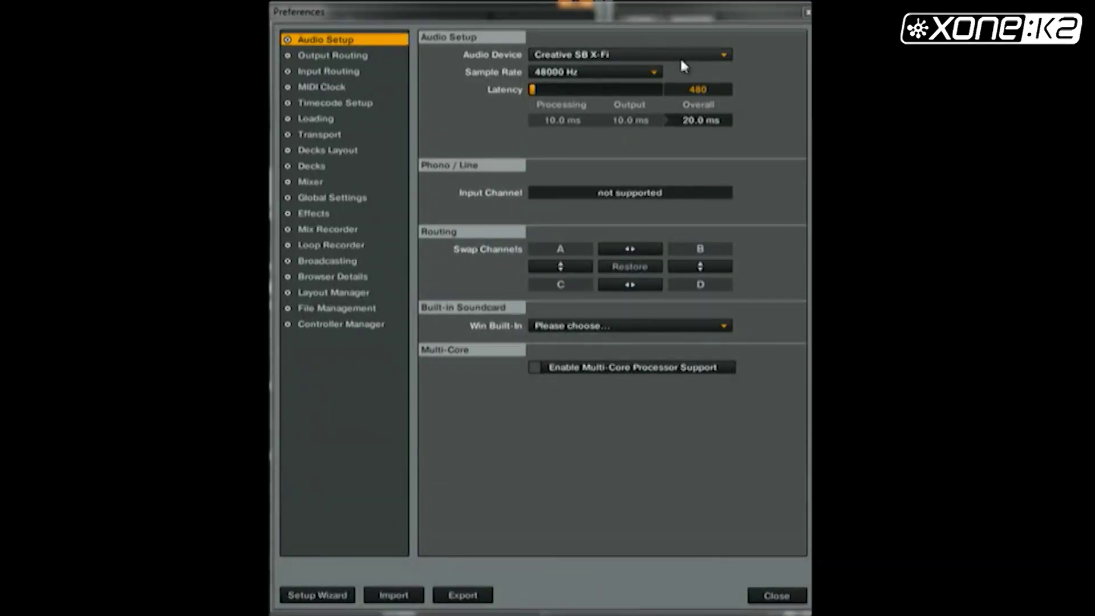
- Use the XONE:K2 USB ASIO driver and route Output Monitor L/R to Out 1 and Out 2
left_click(728, 55)
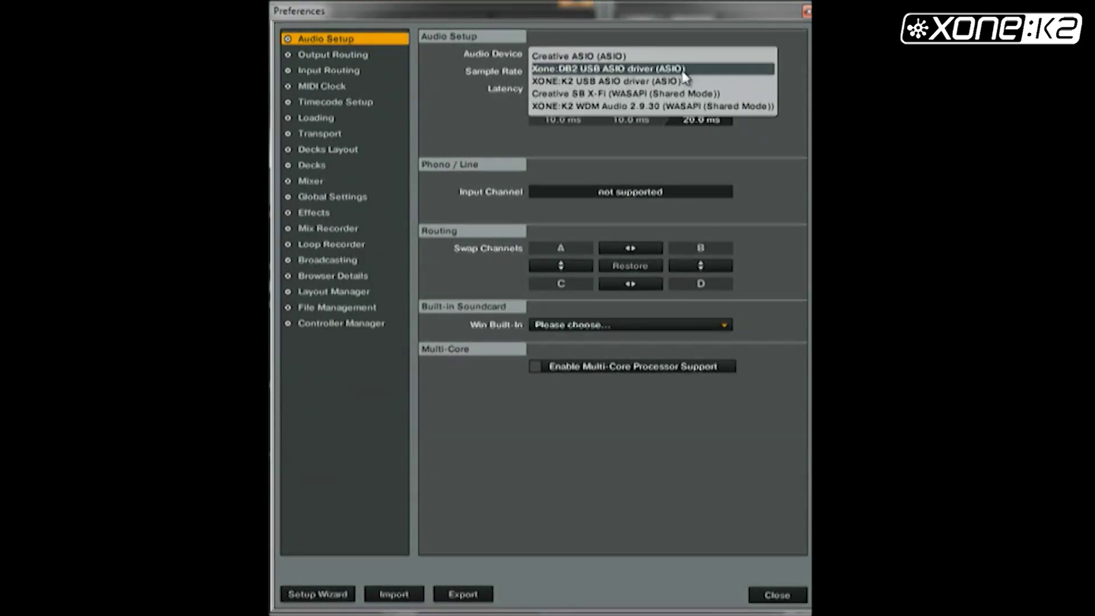
left_click(658, 83)
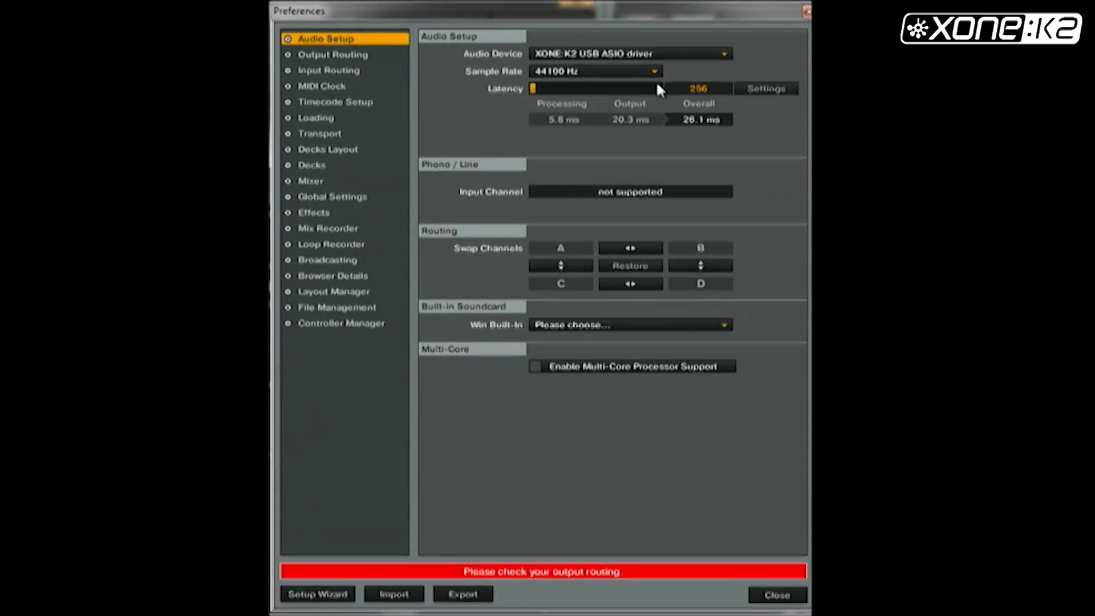
left_click(336, 54)
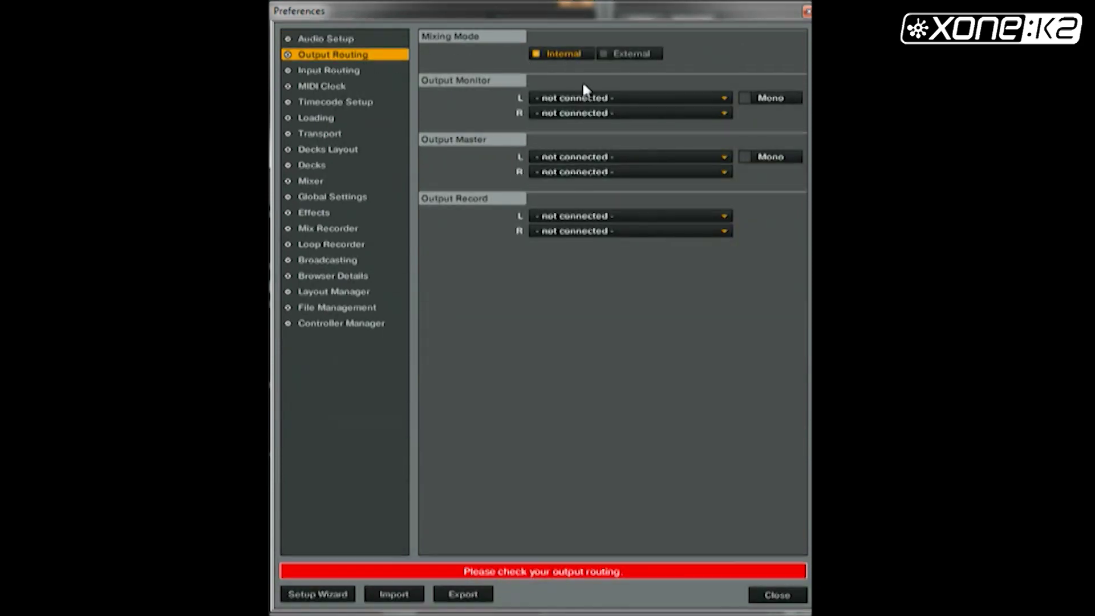
left_click(589, 100)
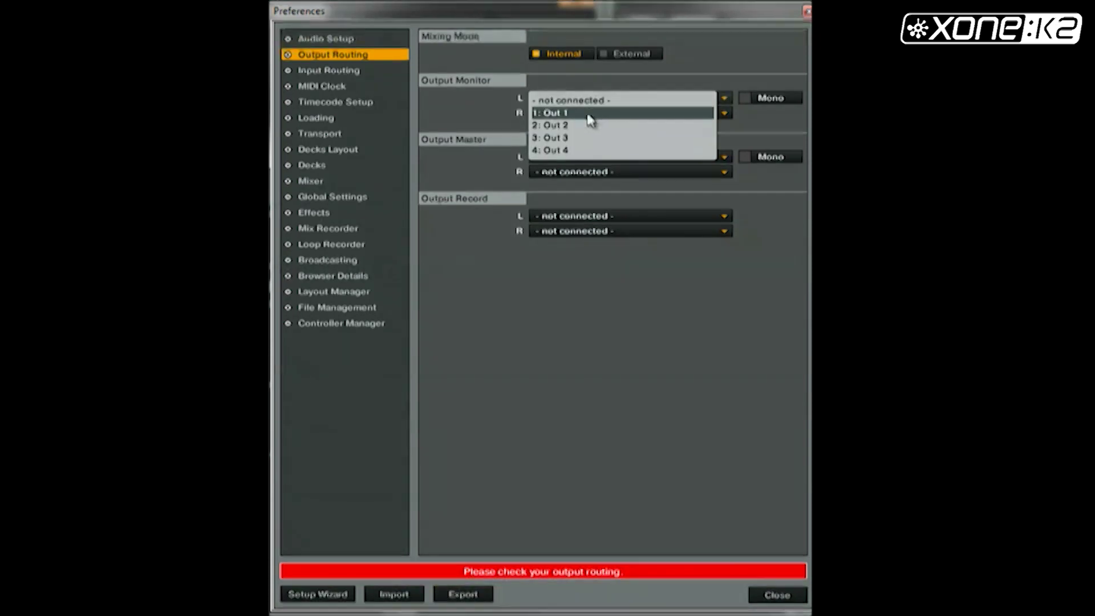
left_click(589, 114)
left_click(587, 114)
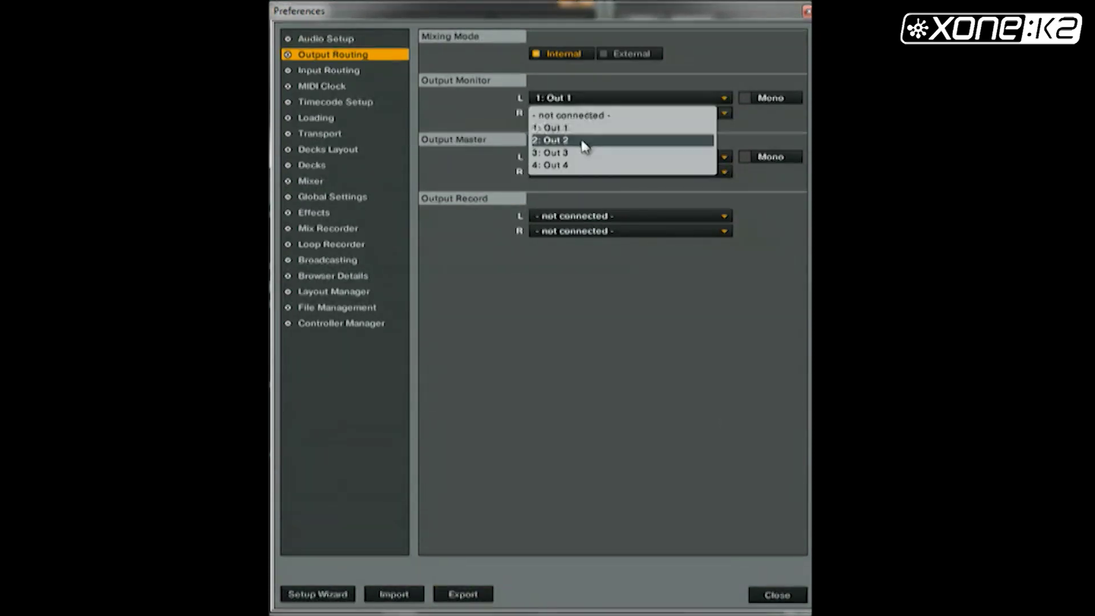
left_click(584, 143)
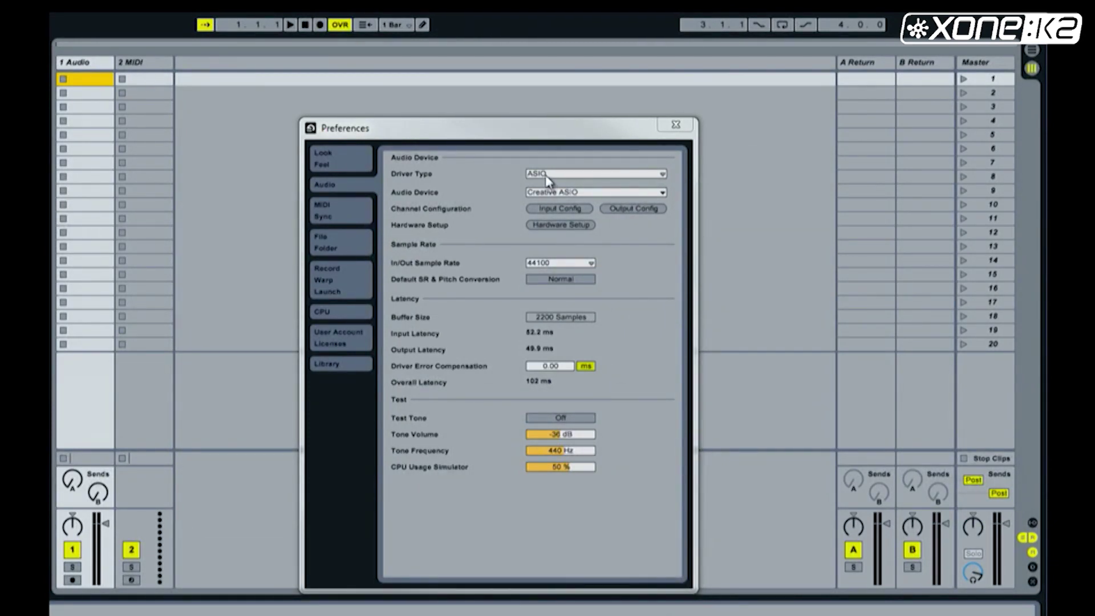
- Switch Live to the XONE K2 USB ASIO driver, confirm output pair 1/2, and close Preferences
left_click(663, 193)
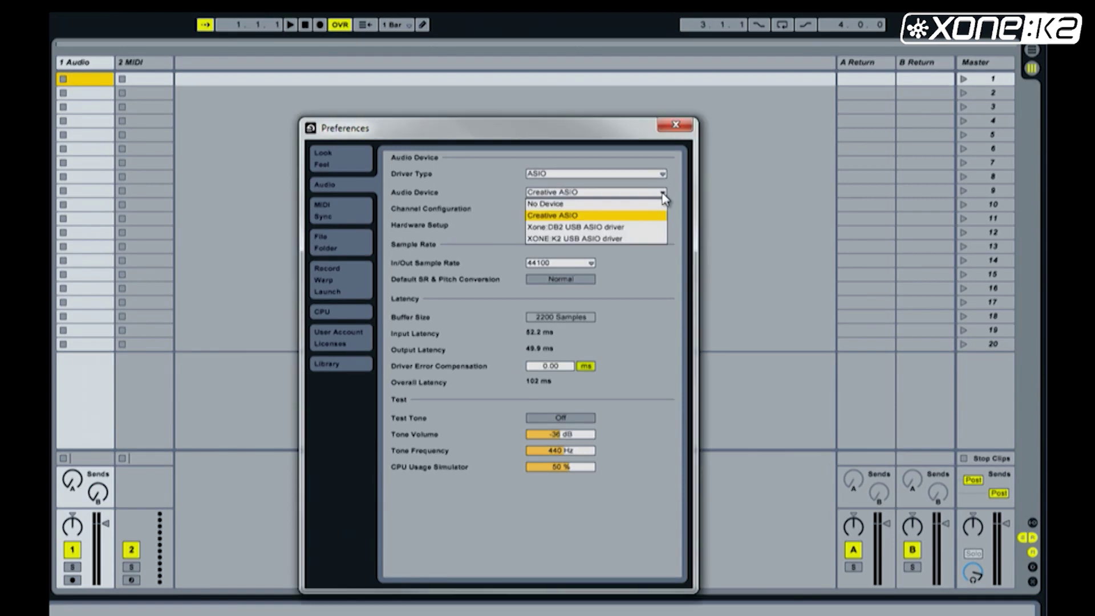
left_click(615, 241)
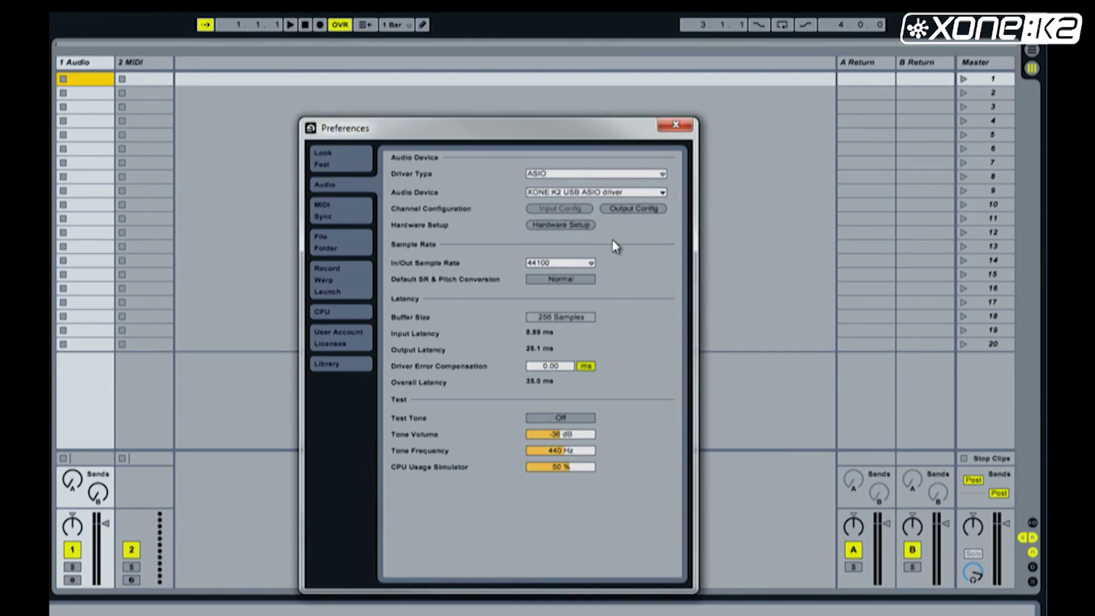
left_click(642, 211)
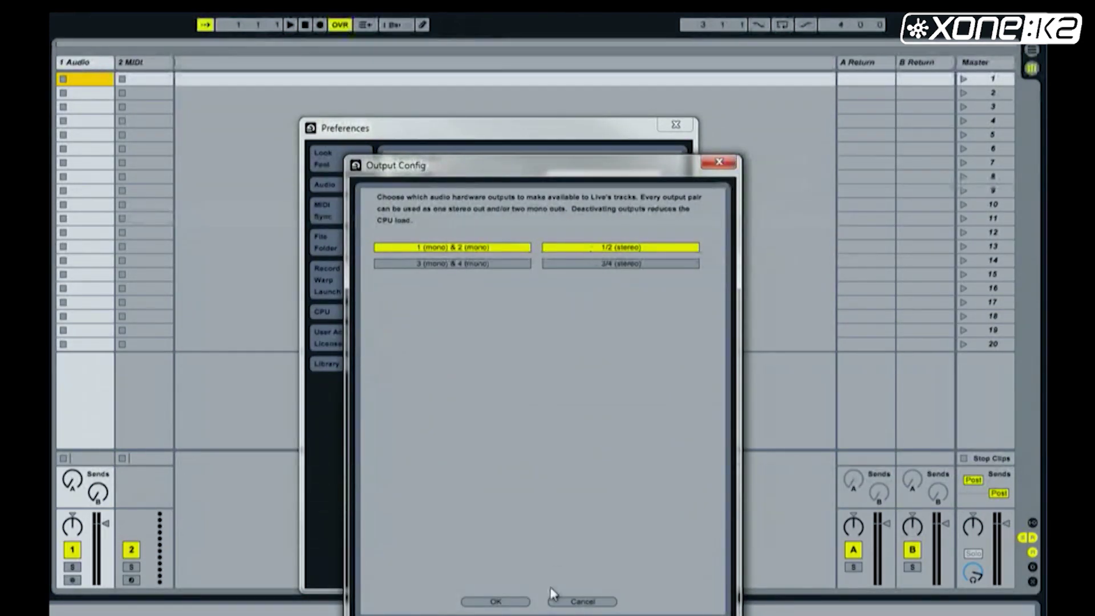
left_click(496, 601)
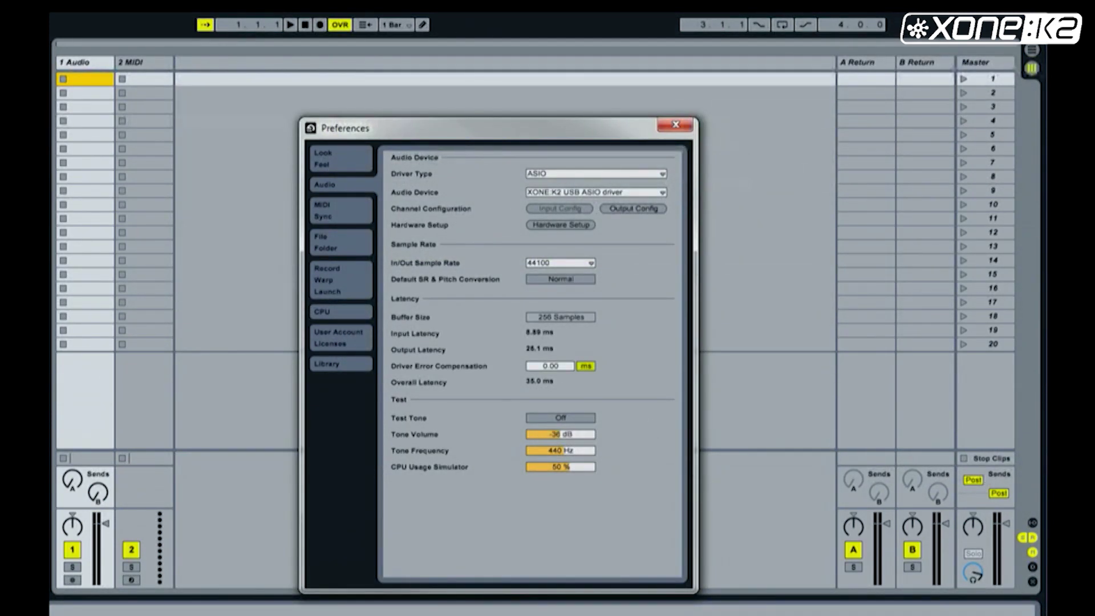
left_click(1032, 537)
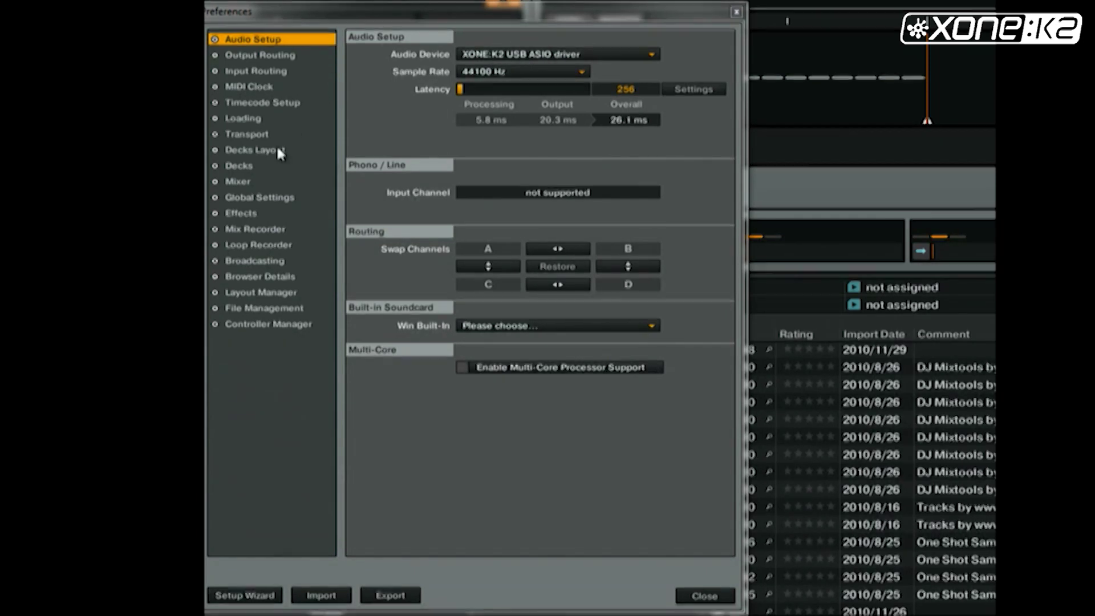
- In Controller Manager, import K2 X1 Emulator V1.0.tsi from the K2 X1 Emulator CDROM folder
left_click(255, 323)
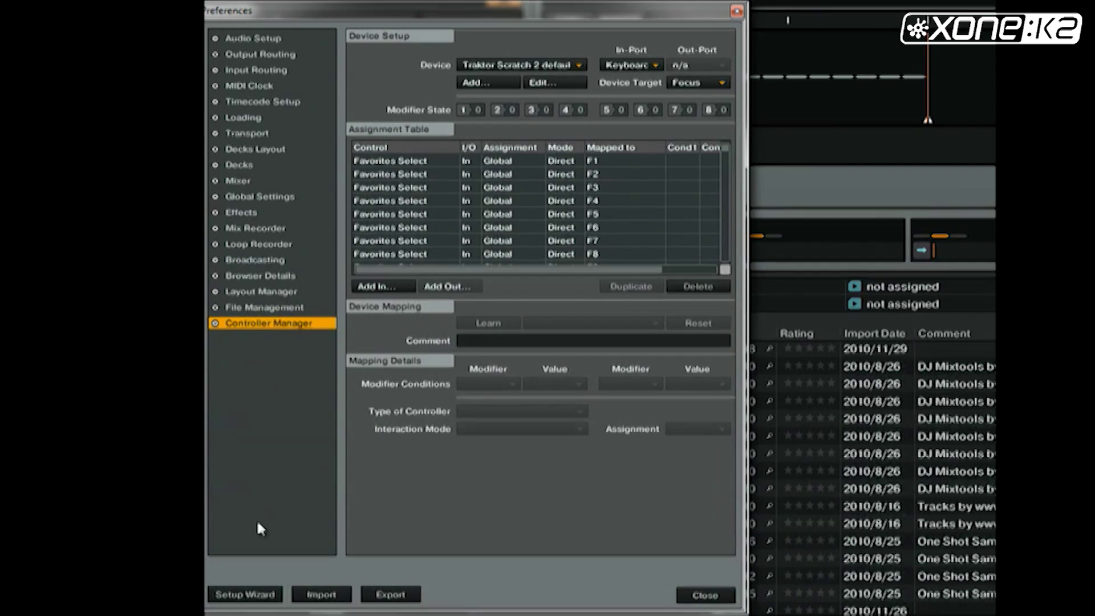
left_click(321, 595)
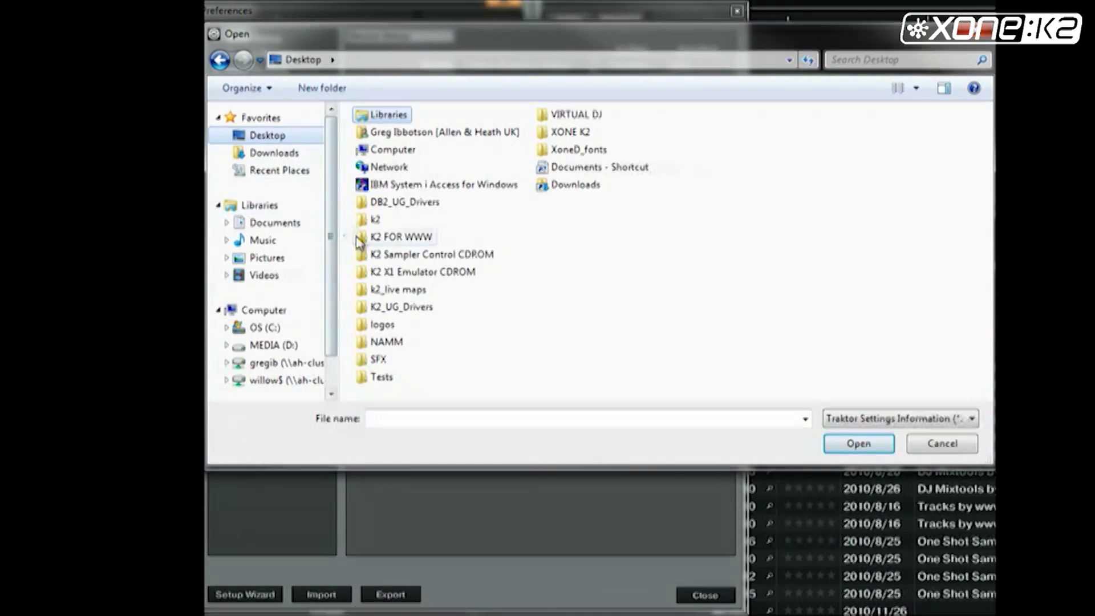
double_click(411, 273)
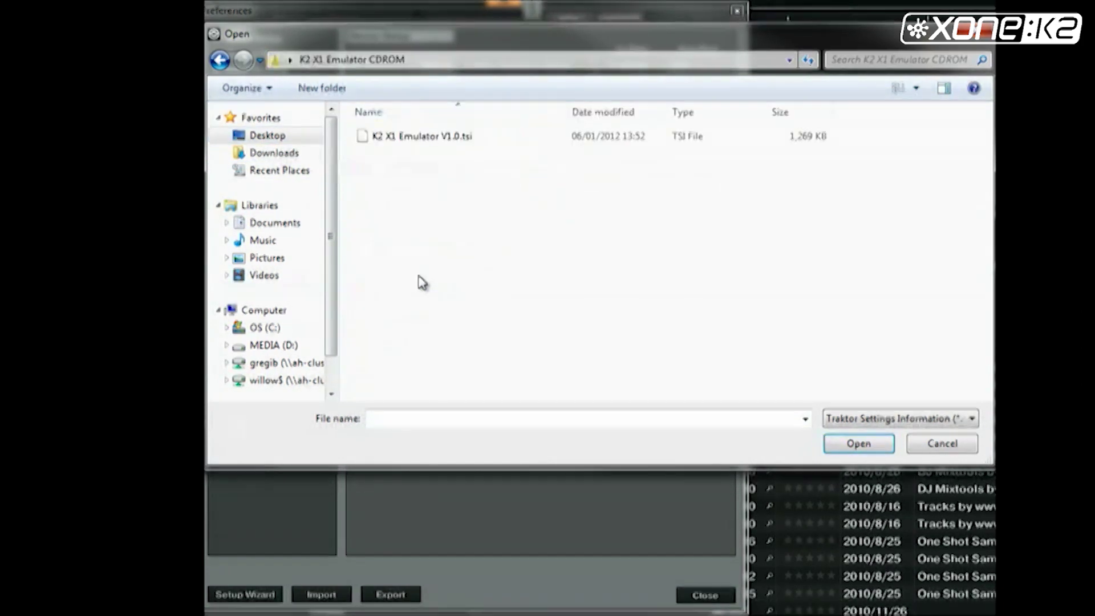
left_click(428, 137)
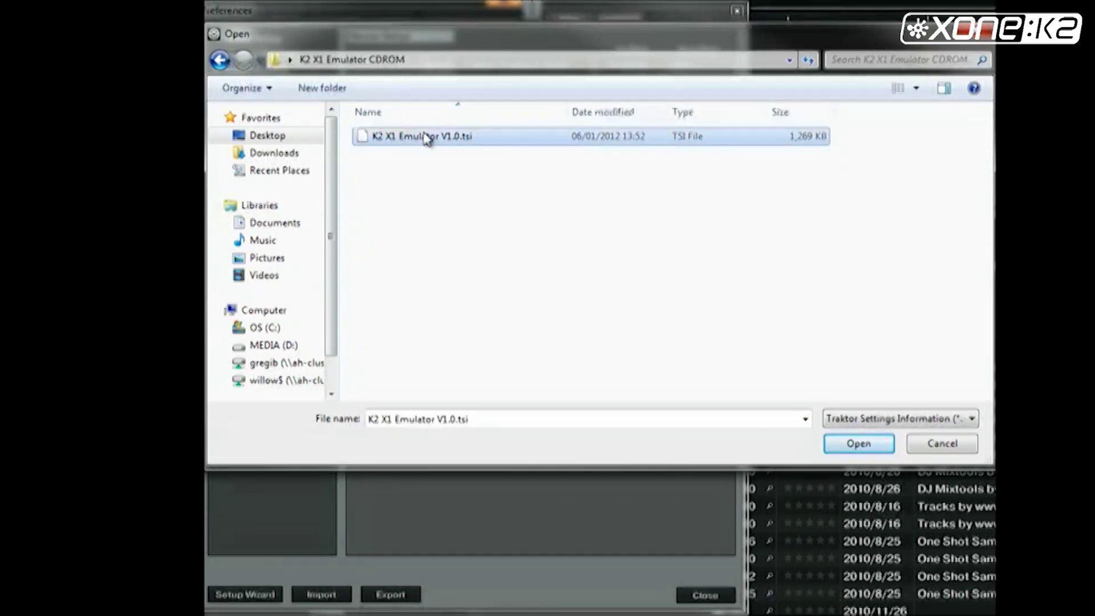
left_click(873, 447)
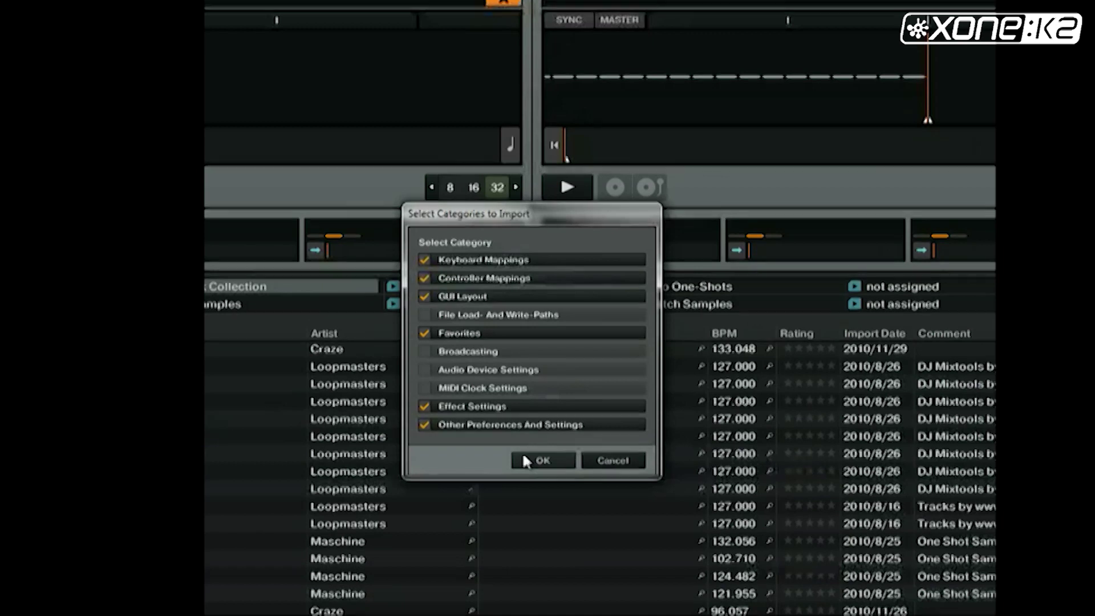
- Confirm the category import and set the Deck A mapping's In-Port and Out-Port to XONE:K2
left_click(542, 460)
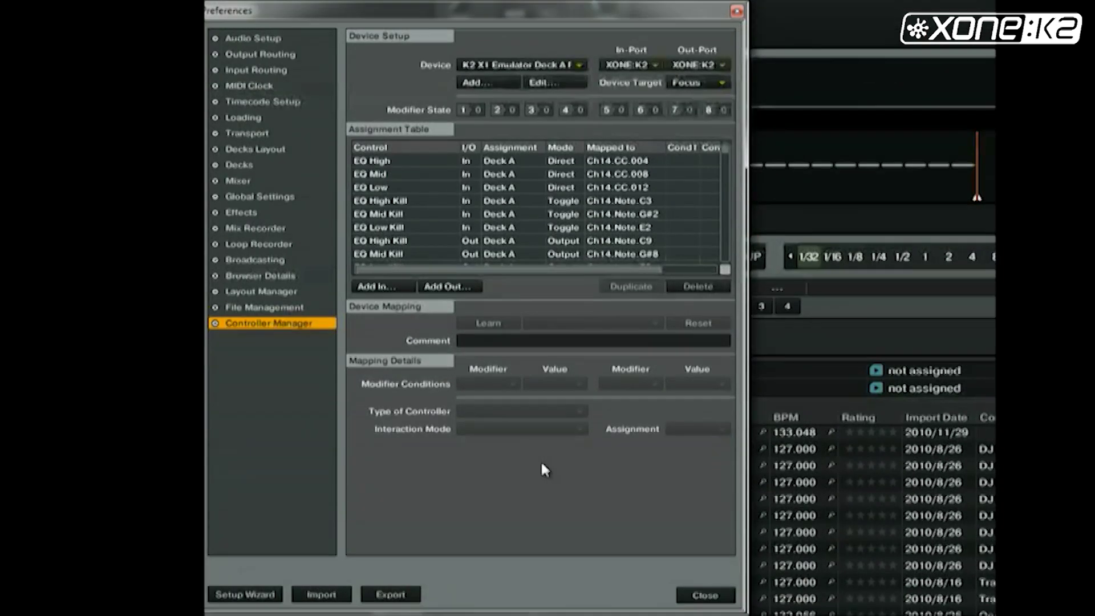
left_click(651, 64)
left_click(634, 80)
left_click(691, 64)
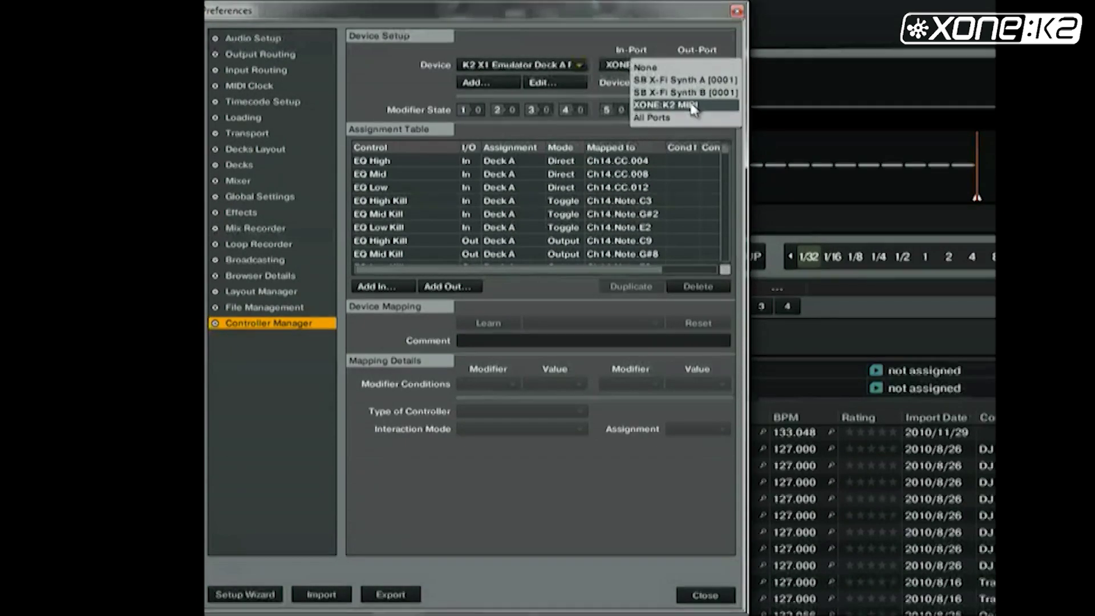
- Set the Deck B emulator mapping's In-Port and Out-Port to XONE:K2
left_click(579, 64)
left_click(581, 80)
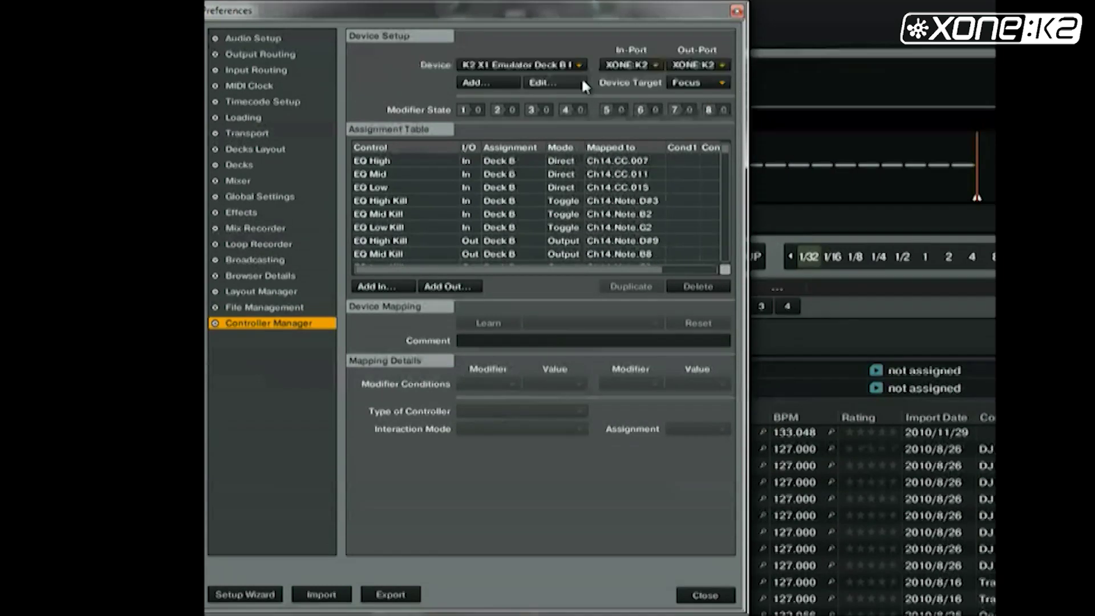
left_click(634, 66)
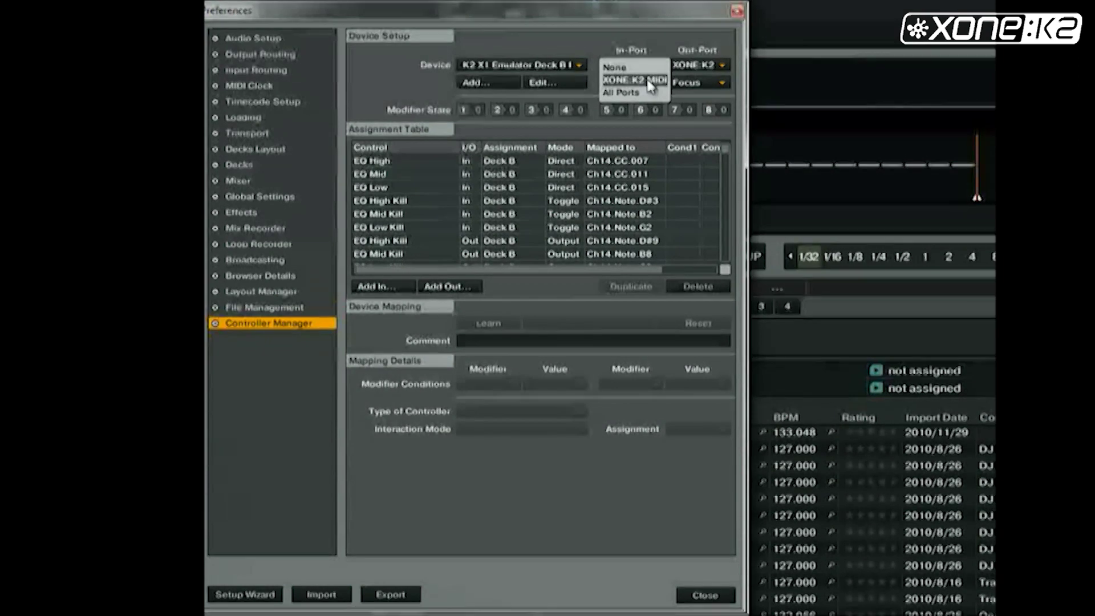
left_click(627, 78)
left_click(681, 67)
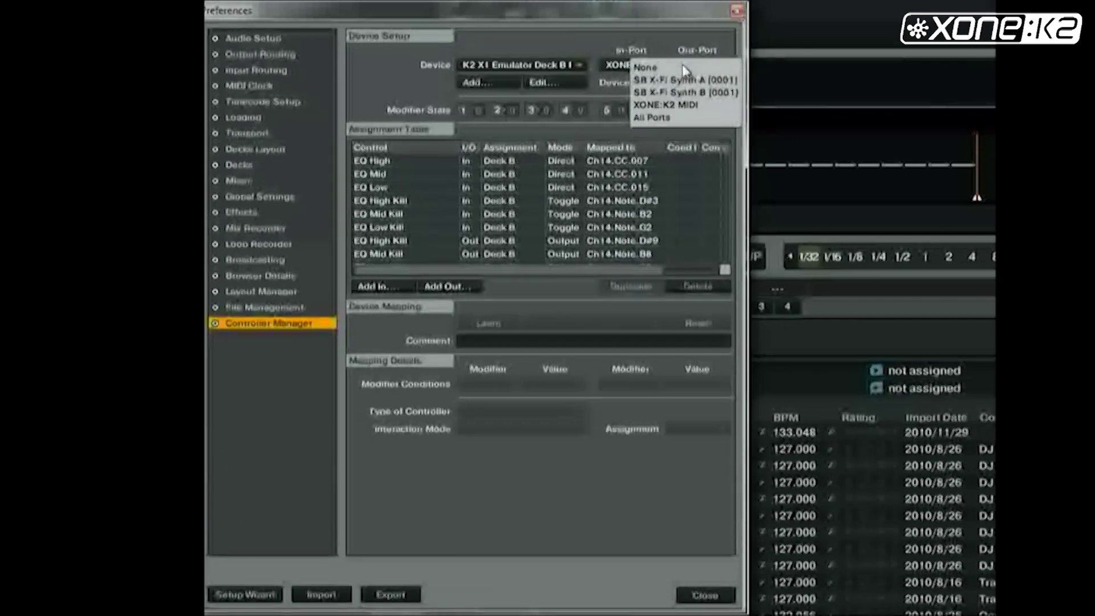
left_click(688, 108)
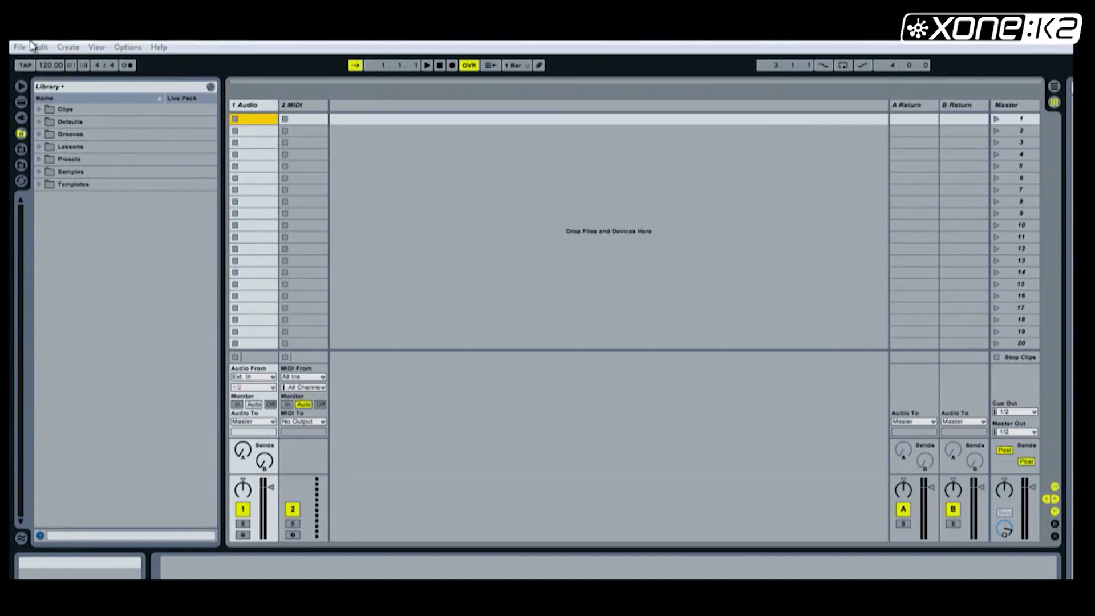
- Open the Xone K2.als Live set from the Xone K2 Project folder via File > Open Live Set
left_click(20, 47)
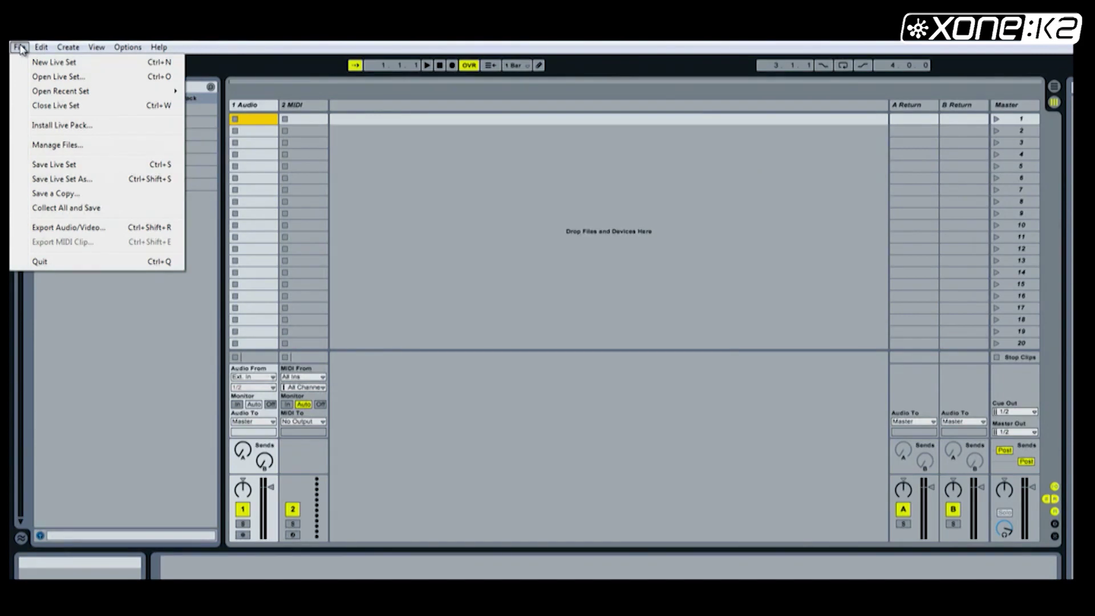
left_click(48, 78)
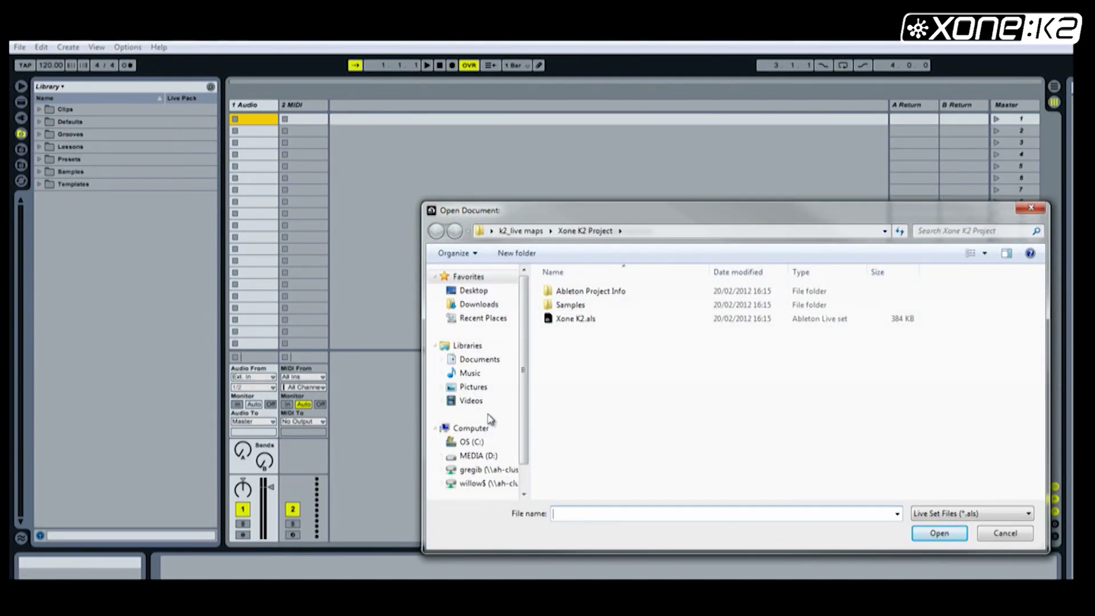
left_click(589, 323)
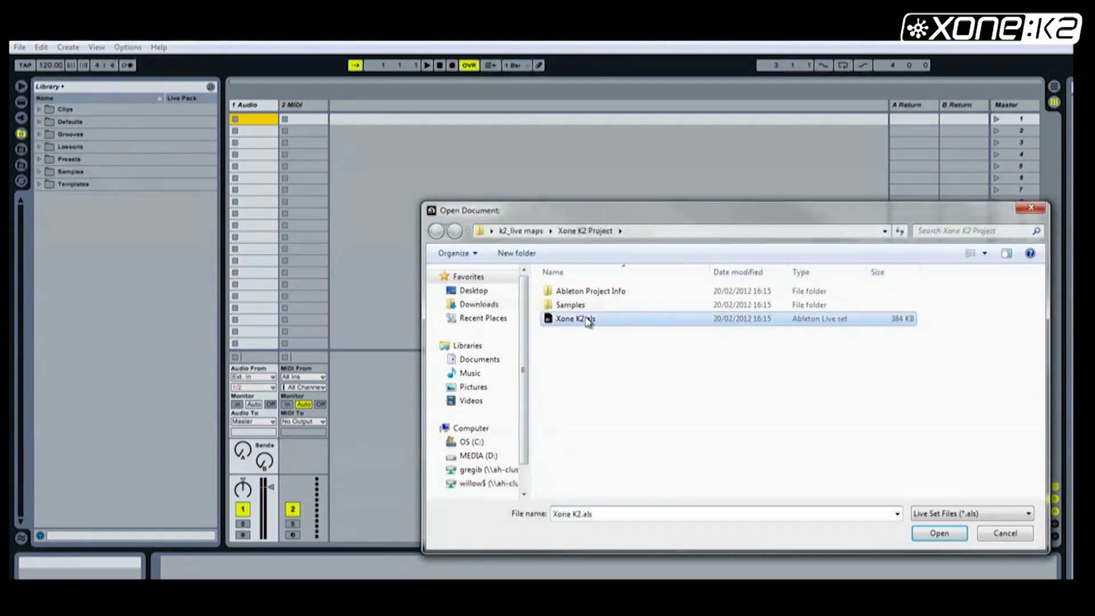
left_click(927, 535)
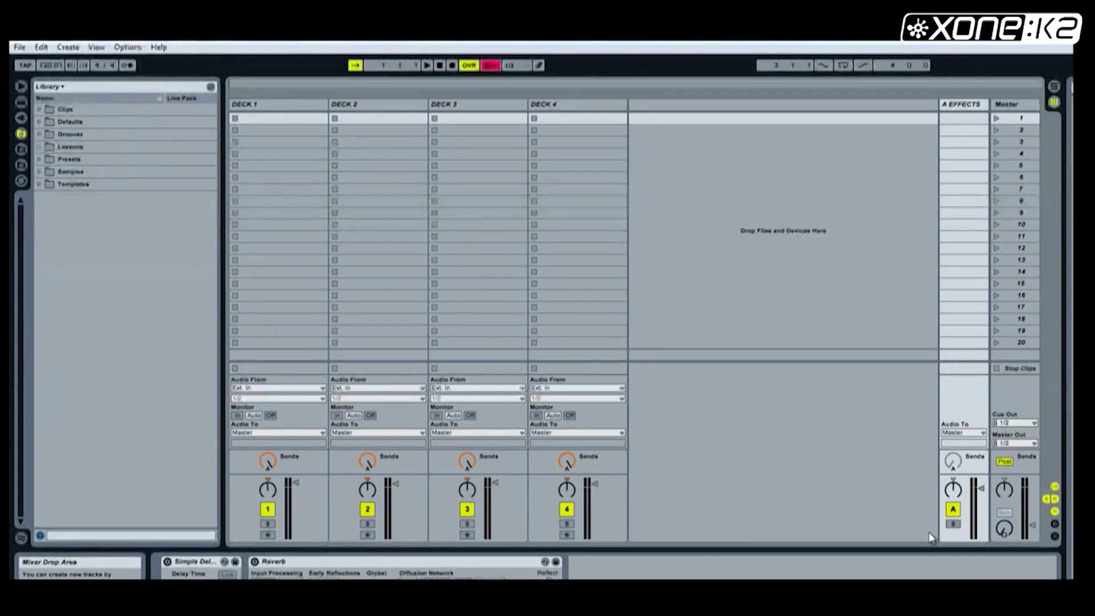
- Open Live's Preferences with Ctrl+, and show the MIDI/Sync settings
key("ctrl+comma")
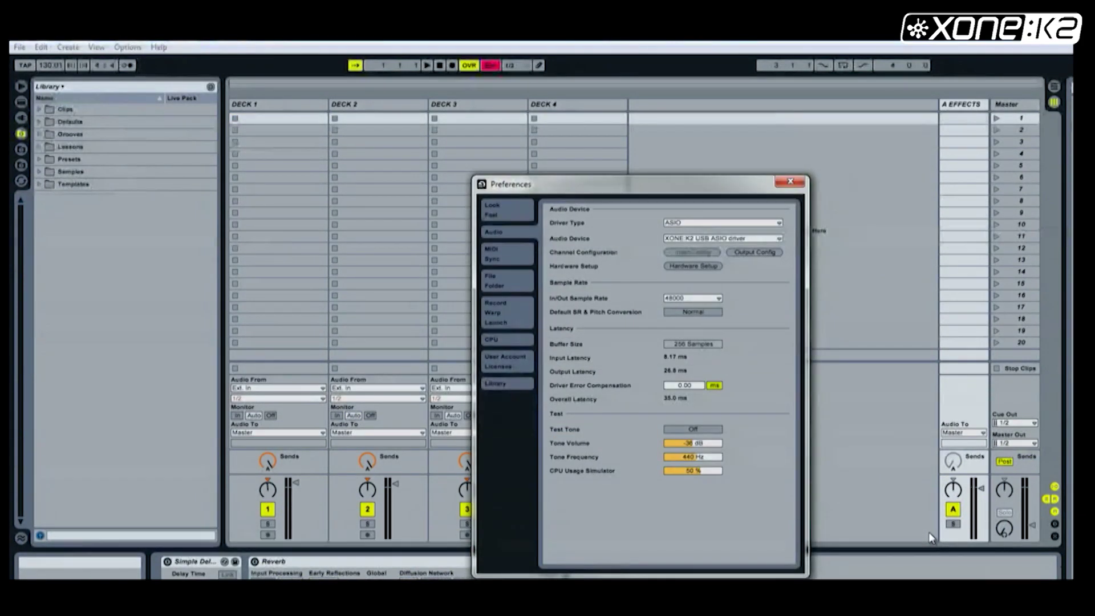
left_click(521, 258)
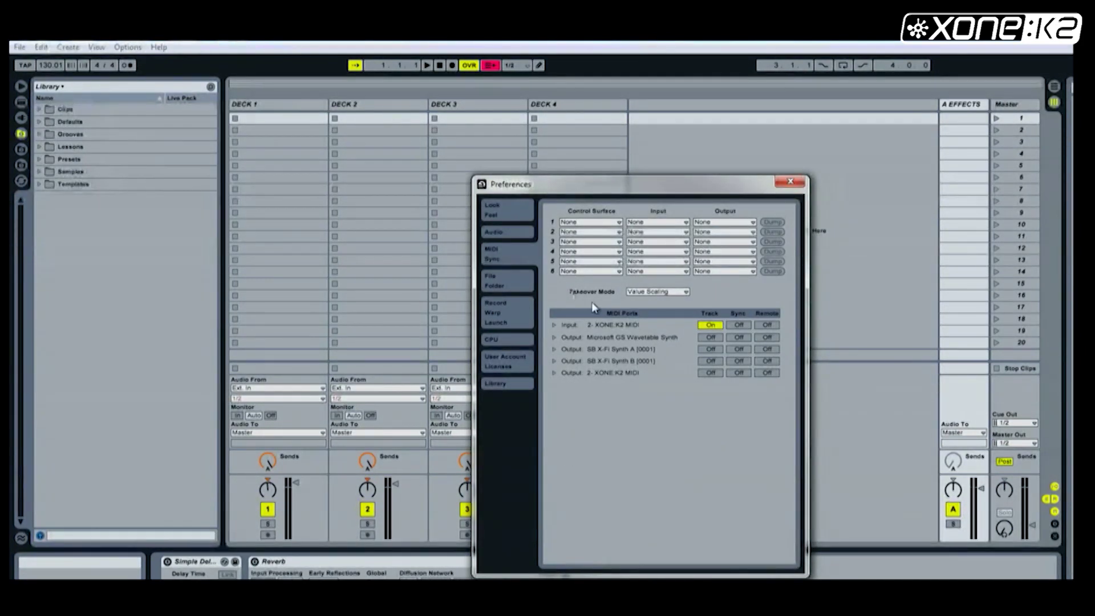